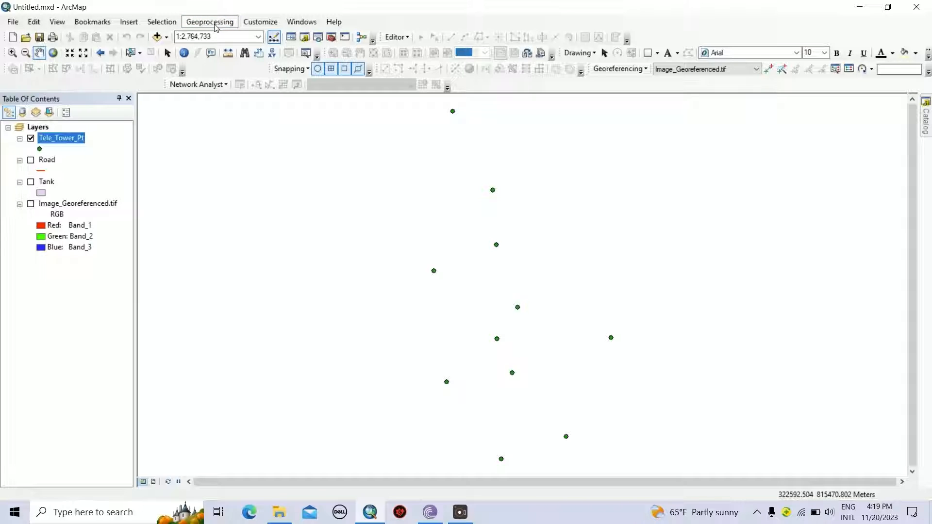
- Buffer the Tele_Tower_Pt layer by 25 kilometers using the PLANAR method and dissolve type NONE
{"action": "left_click", "coordinate": [215, 25]}
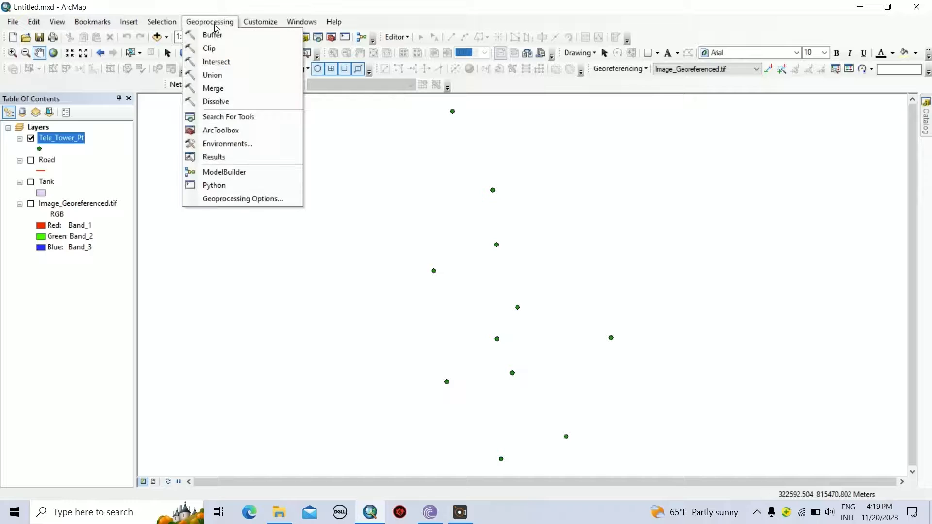
{"action": "left_click", "coordinate": [214, 35]}
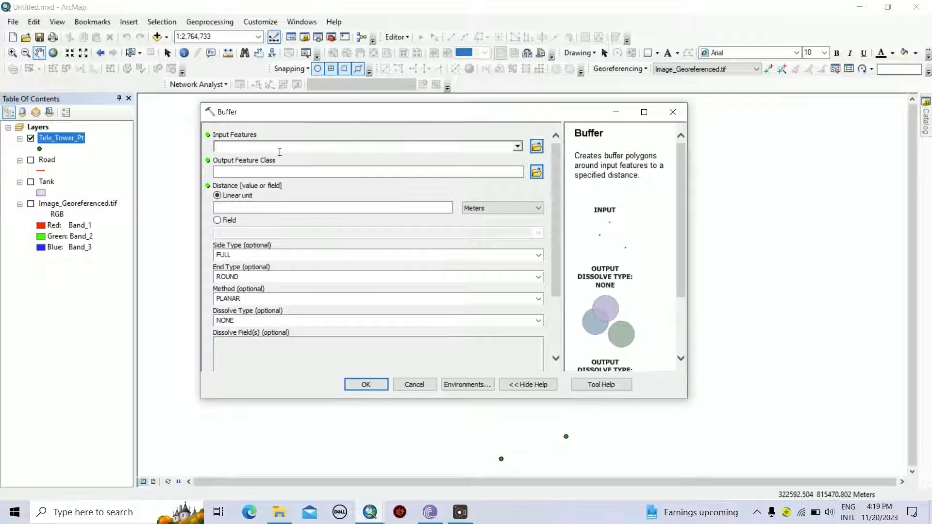
{"action": "left_click_drag", "start_coordinate": [72, 141], "coordinate": [260, 145]}
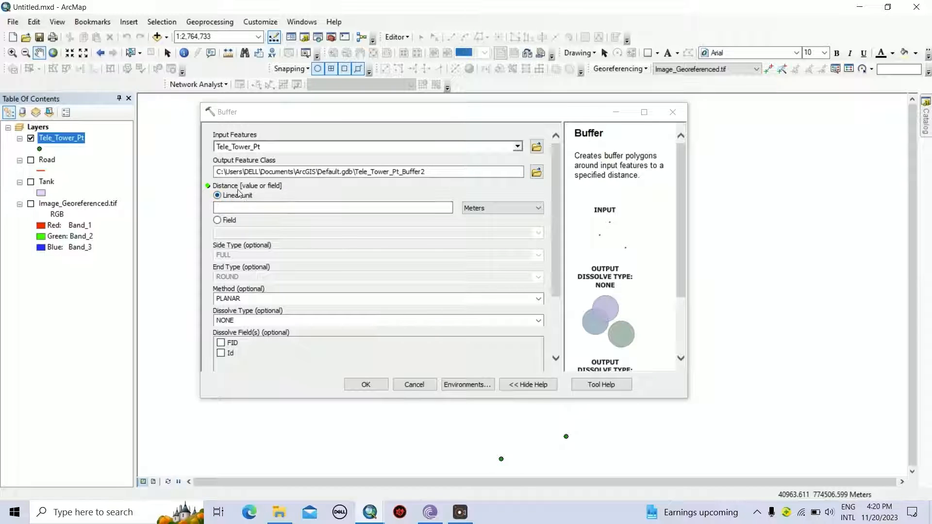
{"action": "left_click", "coordinate": [485, 209]}
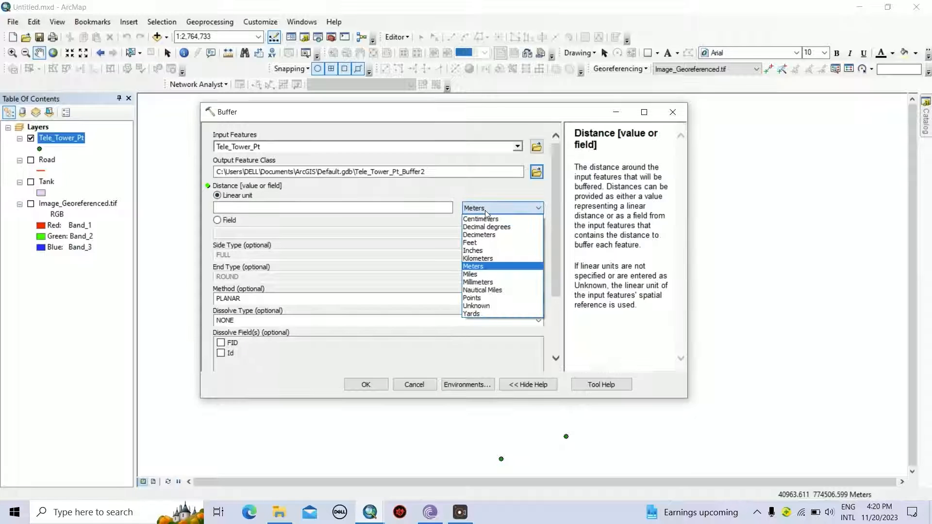
{"action": "left_click", "coordinate": [478, 258]}
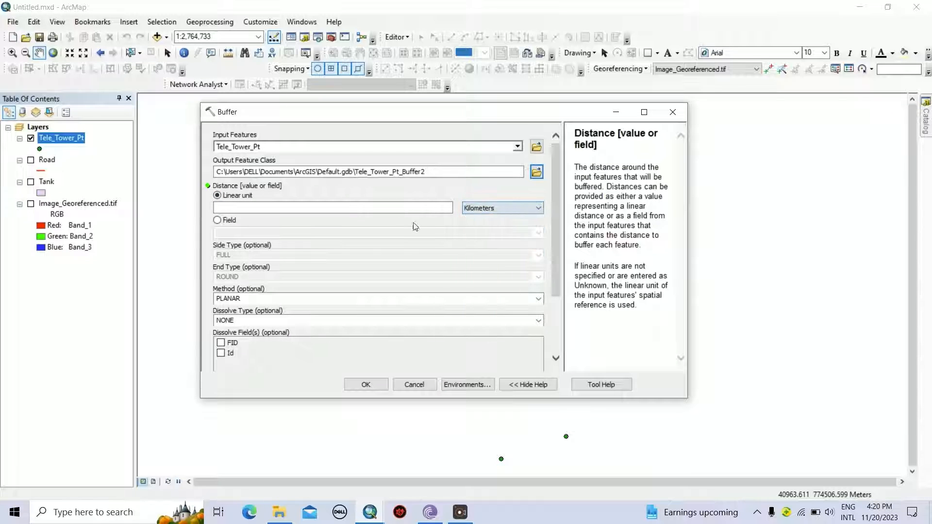
{"action": "left_click", "coordinate": [406, 209]}
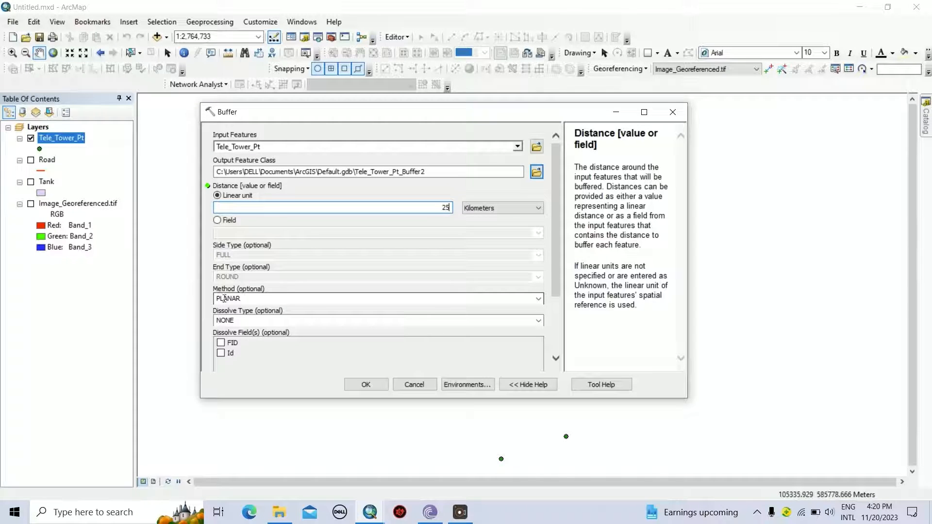
{"action": "left_click", "coordinate": [537, 320]}
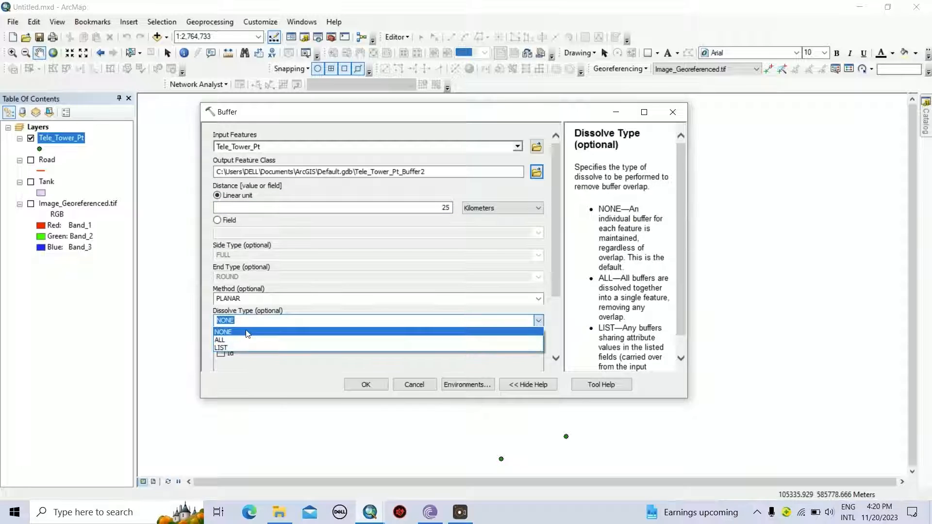
{"action": "left_click", "coordinate": [247, 333]}
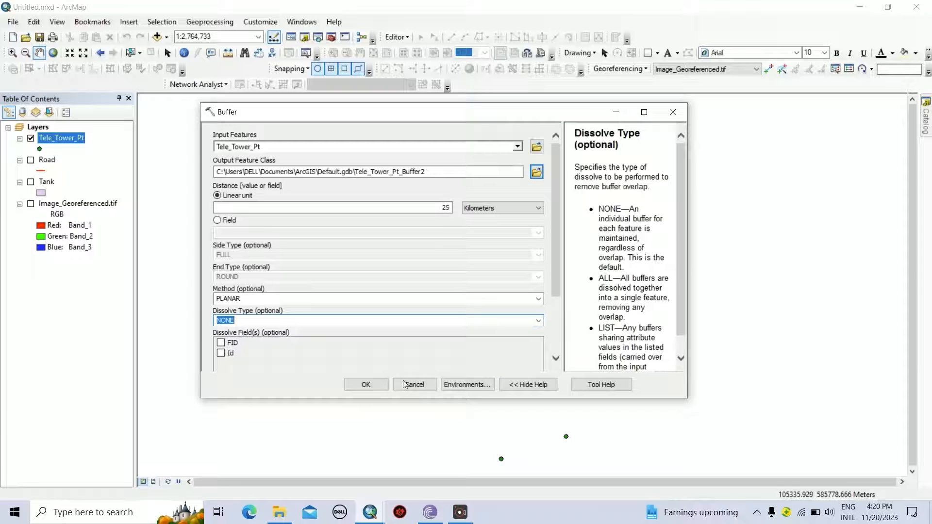
{"action": "left_click", "coordinate": [383, 387]}
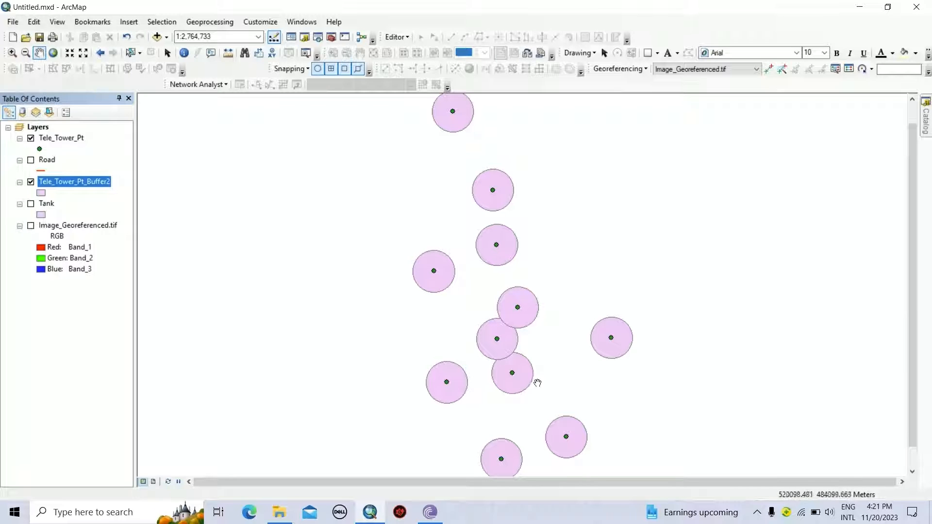
- Buffer Tele_Tower_Pt by 25 kilometers with dissolve type ALL, and toggle the new layer's visibility to compare it with the undissolved buffers
{"action": "left_click", "coordinate": [210, 24]}
{"action": "left_click", "coordinate": [226, 40]}
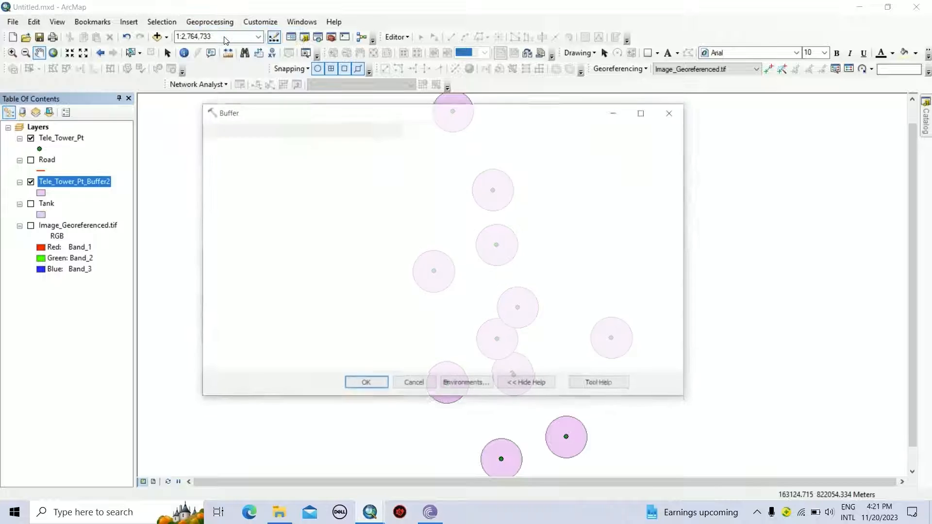
{"action": "left_click_drag", "start_coordinate": [82, 141], "coordinate": [245, 147]}
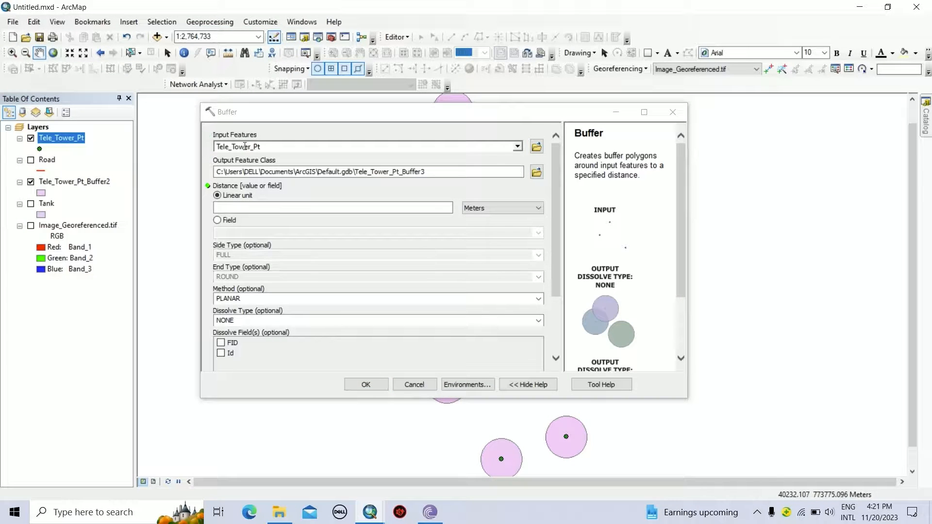
{"action": "left_click", "coordinate": [432, 207]}
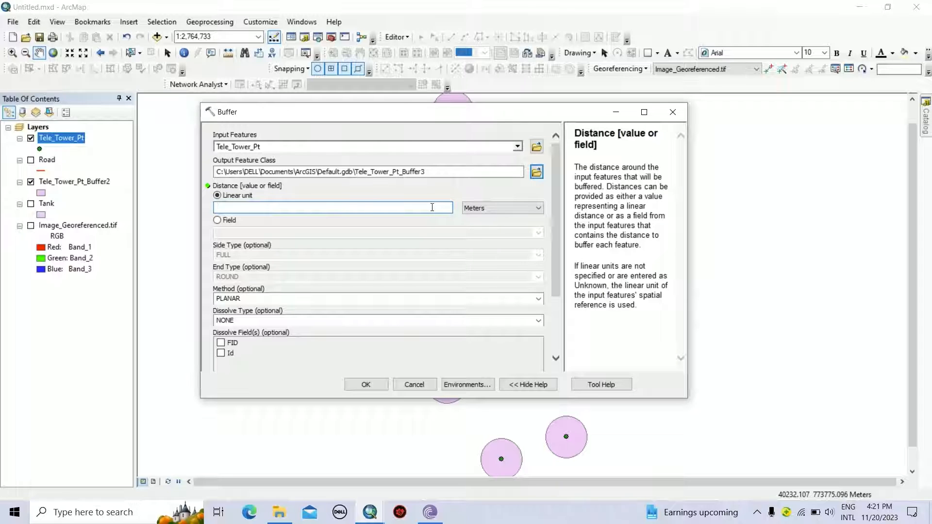
{"action": "left_click", "coordinate": [534, 207]}
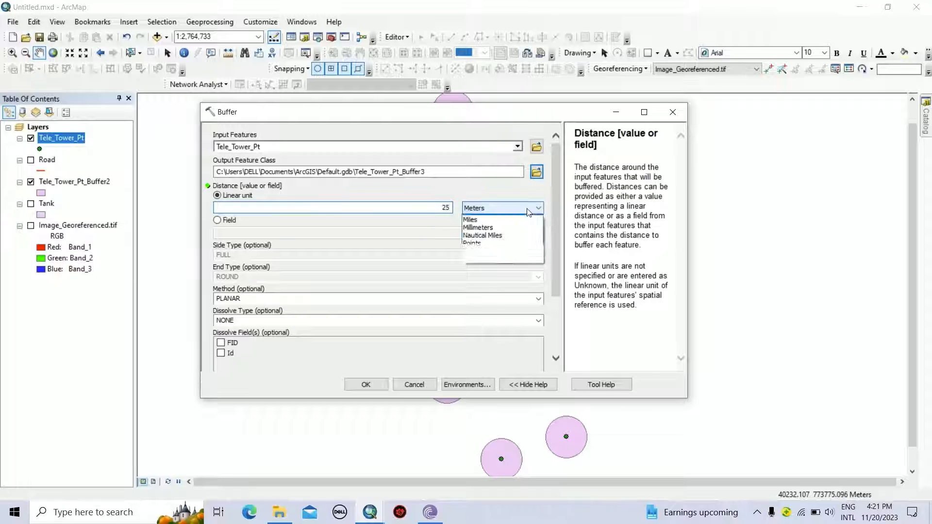
{"action": "left_click", "coordinate": [497, 258]}
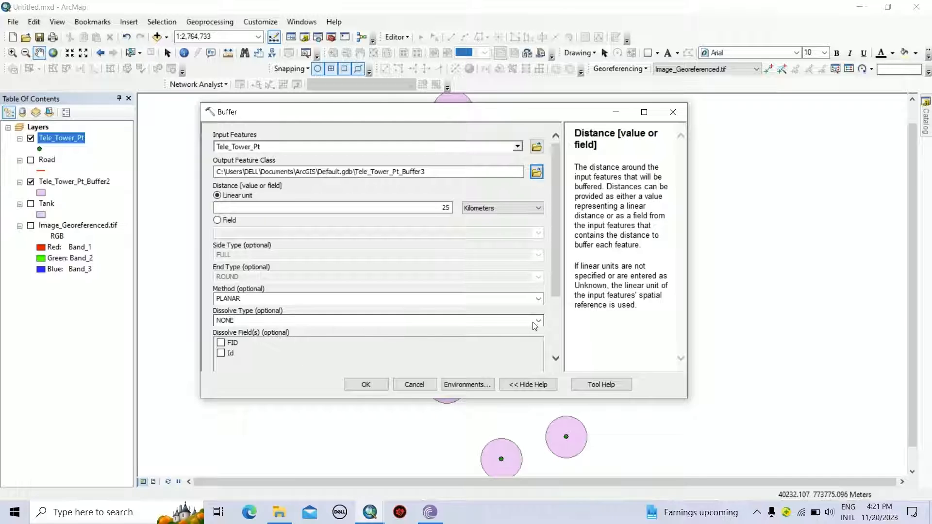
{"action": "left_click", "coordinate": [538, 321]}
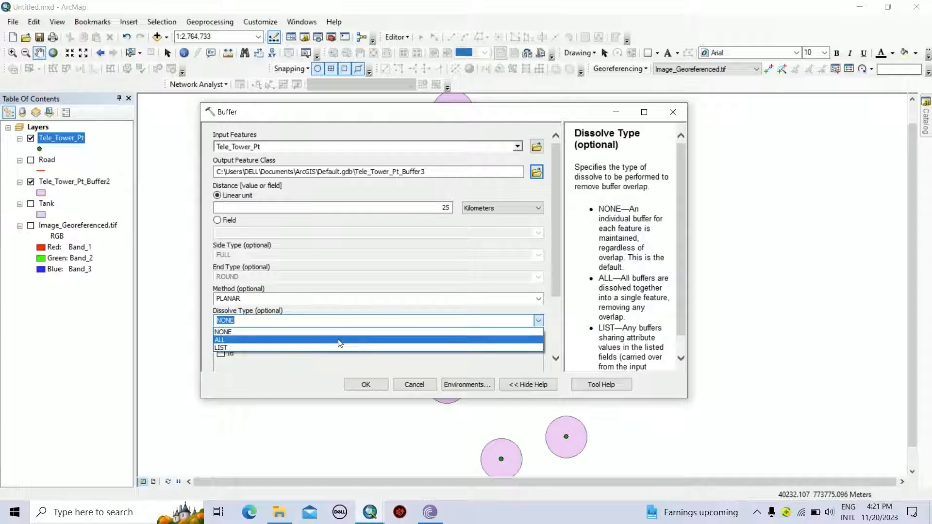
{"action": "left_click", "coordinate": [338, 341]}
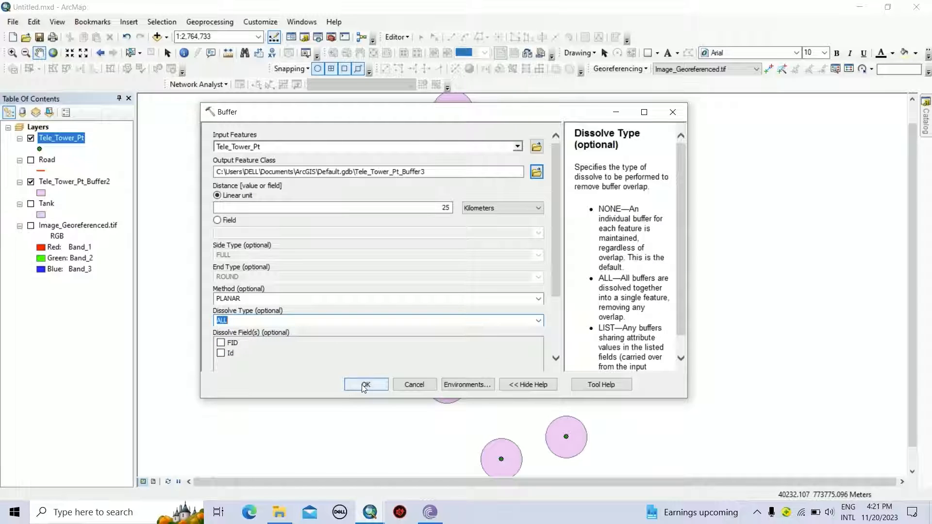
{"action": "left_click", "coordinate": [365, 385]}
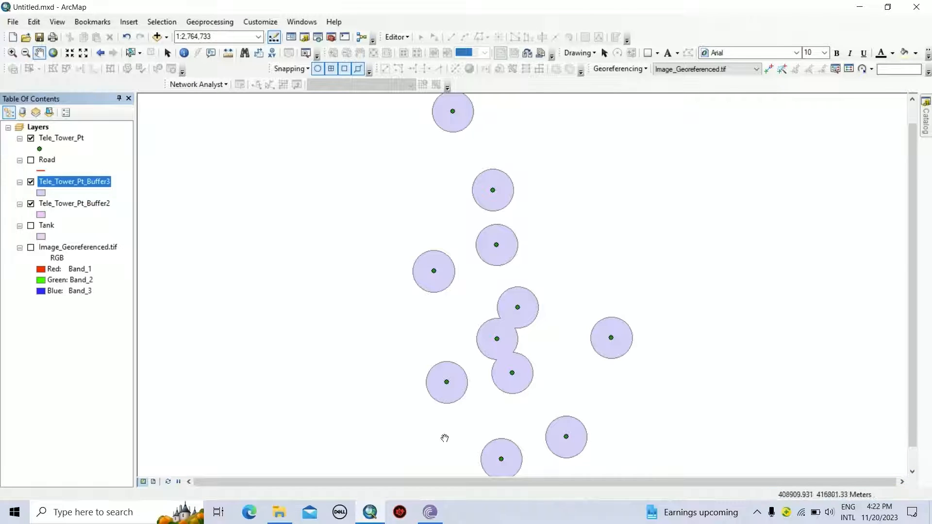
{"action": "left_click", "coordinate": [31, 182]}
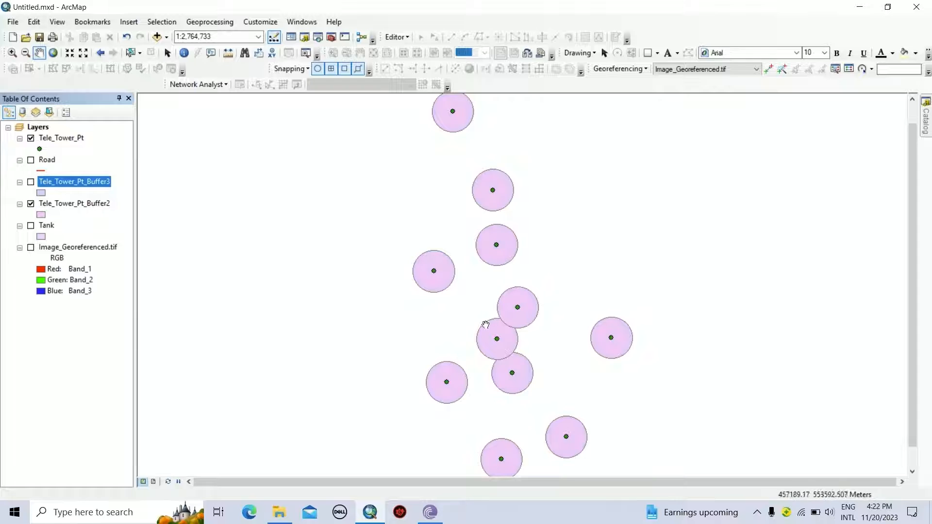
{"action": "left_click", "coordinate": [31, 182]}
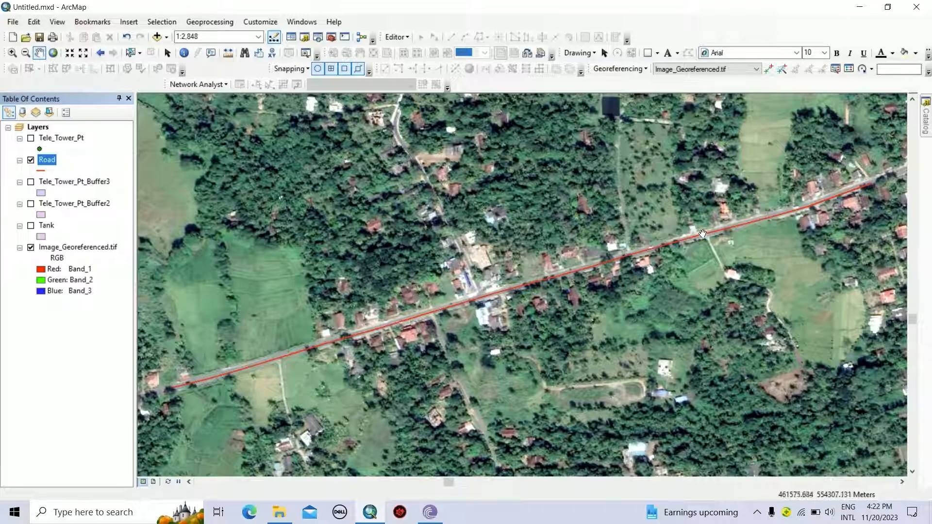
- Buffer the Road line layer by 10 meters with side type FULL, end type ROUND and dissolve type NONE
{"action": "scroll", "coordinate": [426, 310], "scroll_direction": "up", "scroll_amount": 2}
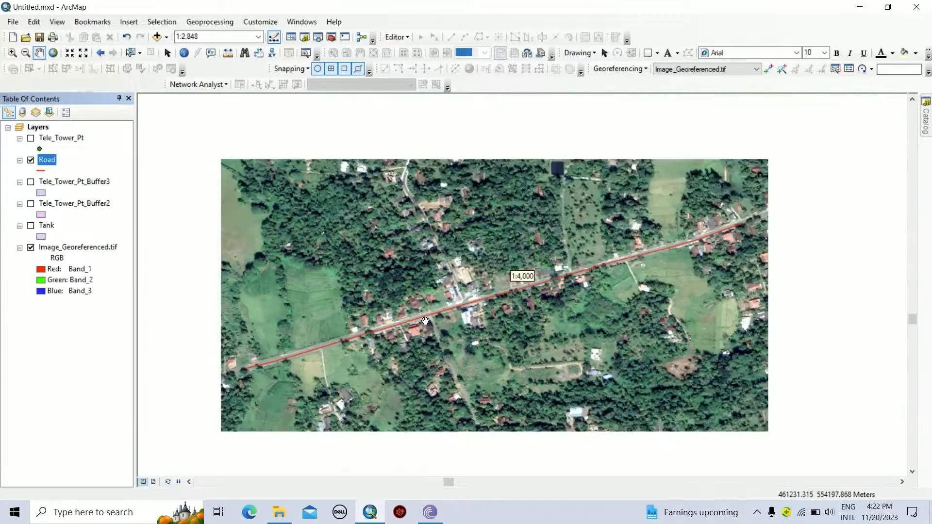
{"action": "scroll", "coordinate": [430, 313], "scroll_direction": "up", "scroll_amount": 3}
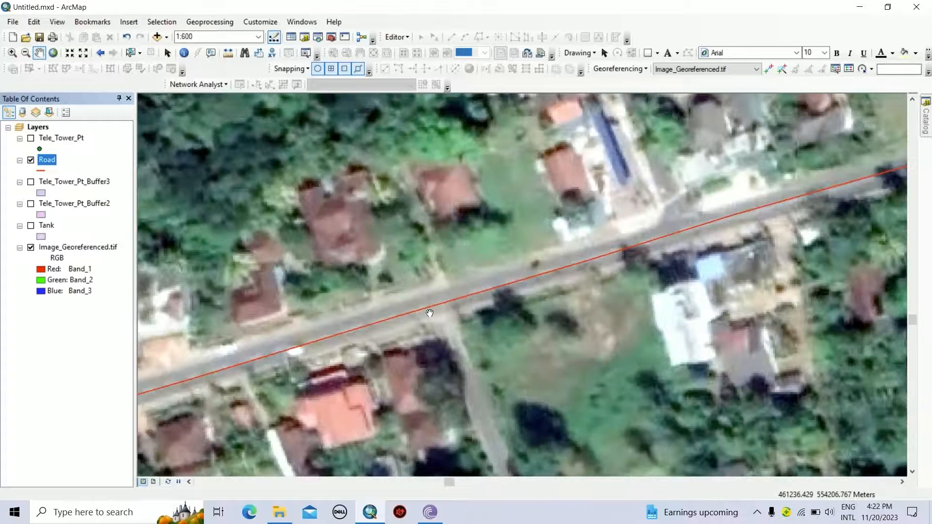
{"action": "scroll", "coordinate": [430, 313], "scroll_direction": "up", "scroll_amount": 1}
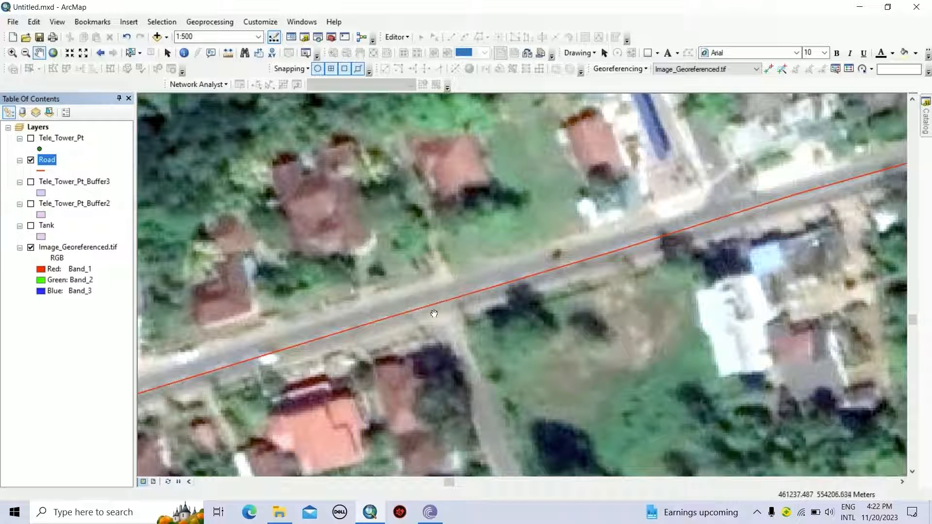
{"action": "left_click", "coordinate": [222, 23]}
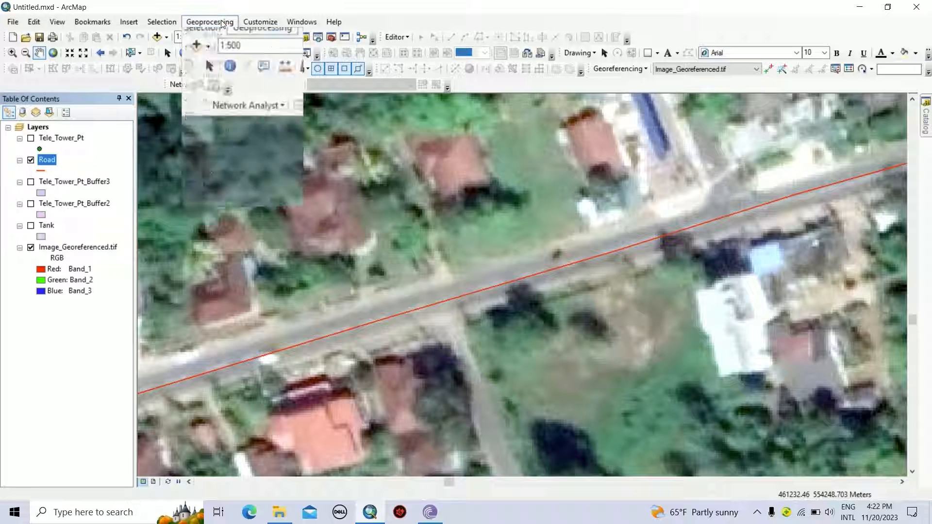
{"action": "left_click", "coordinate": [222, 37]}
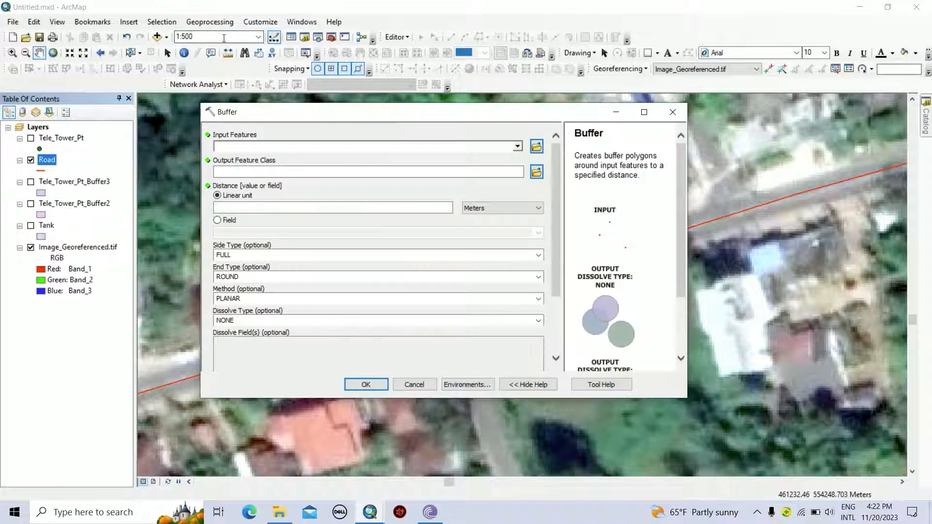
{"action": "left_click_drag", "start_coordinate": [57, 164], "coordinate": [252, 146]}
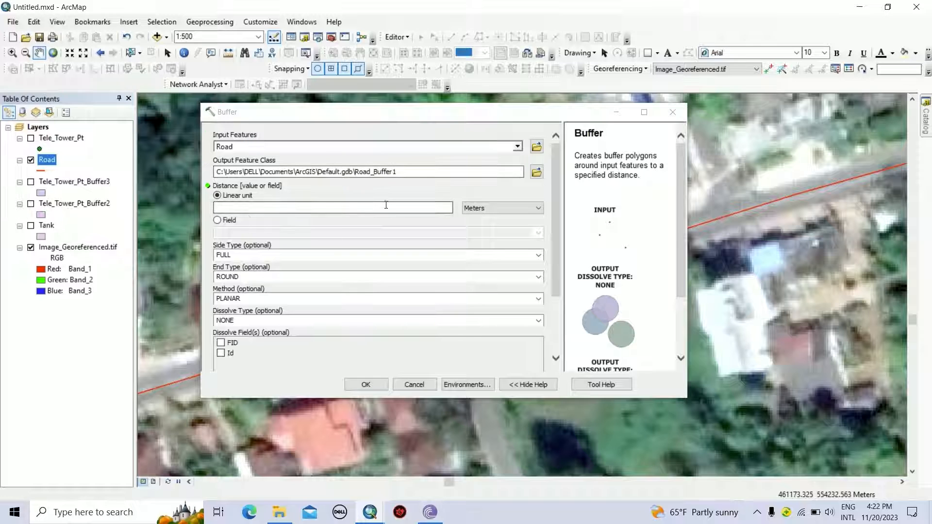
{"action": "left_click", "coordinate": [433, 207]}
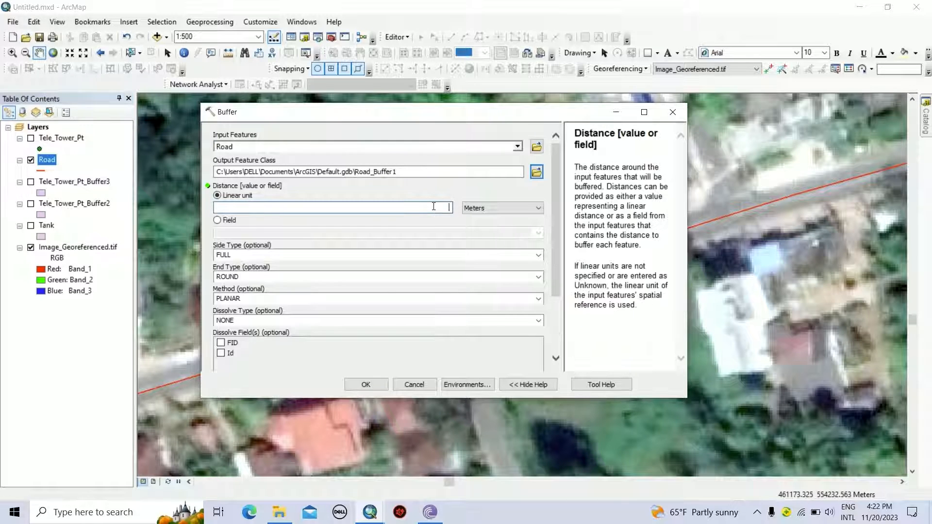
{"action": "type", "text": "10"}
{"action": "left_click", "coordinate": [538, 277]}
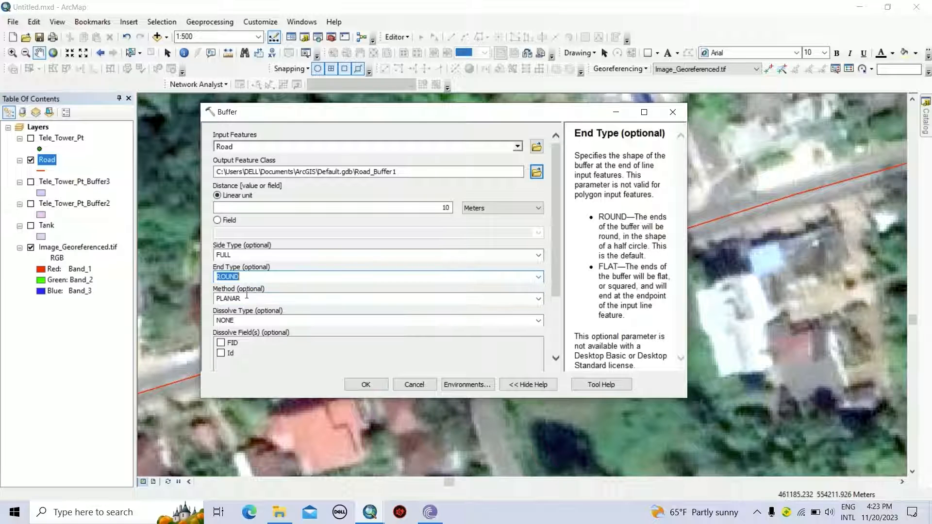
{"action": "left_click", "coordinate": [366, 385]}
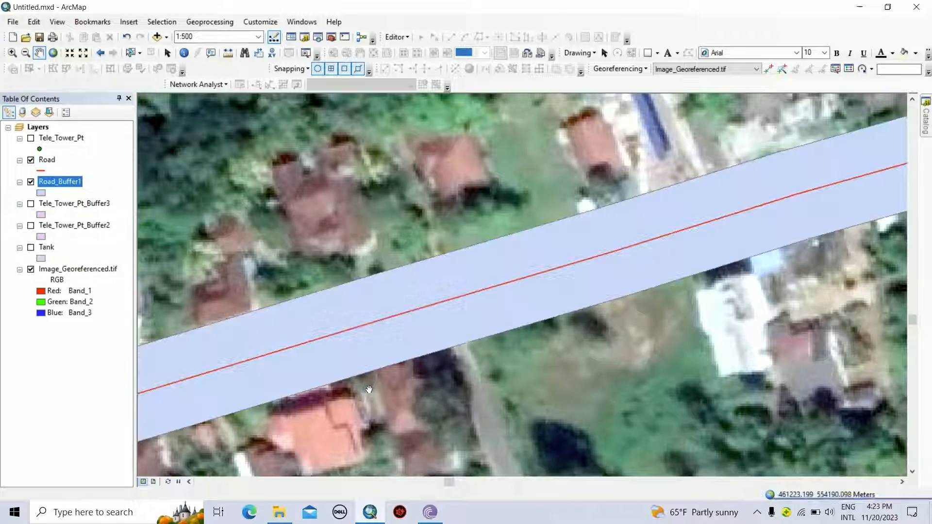
- Examine the buffer along the road, and compare the Tank polygon with the imagery beneath it by toggling its visibility
{"action": "scroll", "coordinate": [405, 349], "scroll_direction": "down", "scroll_amount": 1}
{"action": "scroll", "coordinate": [415, 350], "scroll_direction": "up", "scroll_amount": 4}
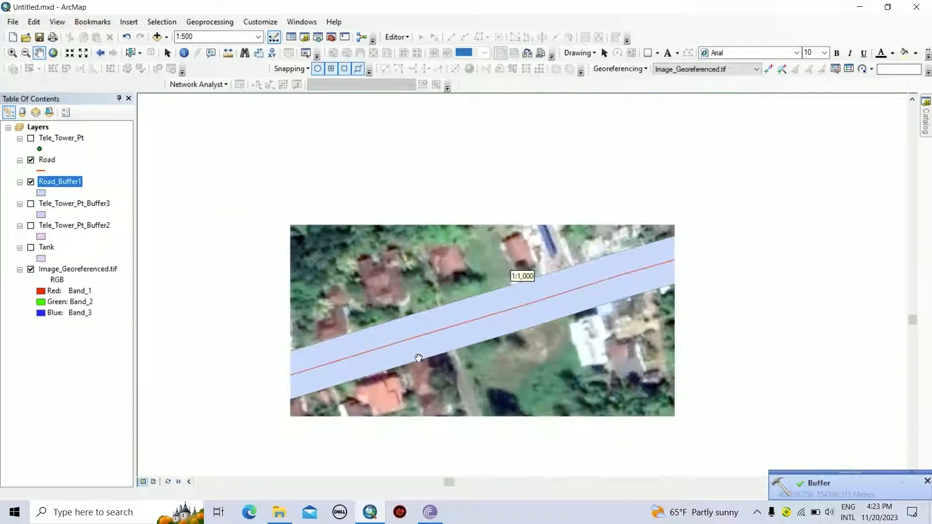
{"action": "scroll", "coordinate": [407, 364], "scroll_direction": "up", "scroll_amount": 4}
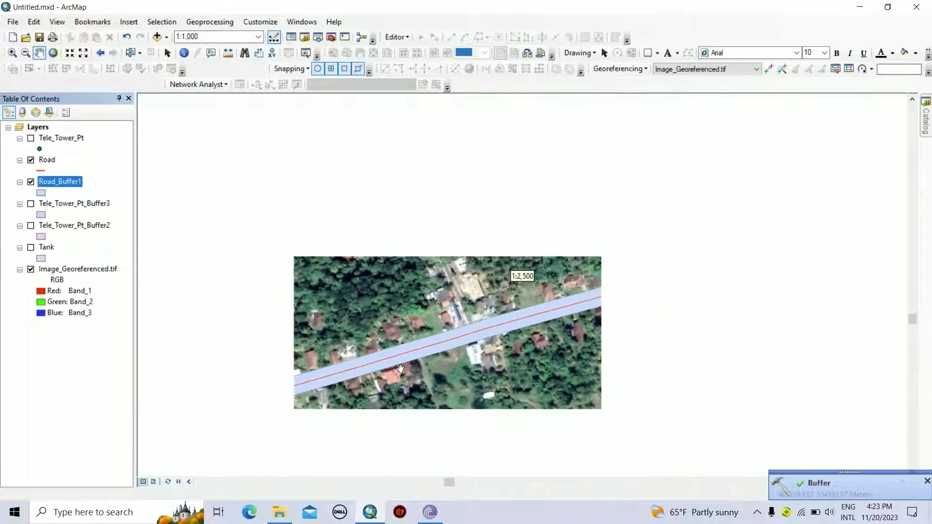
{"action": "scroll", "coordinate": [388, 371], "scroll_direction": "up", "scroll_amount": 3}
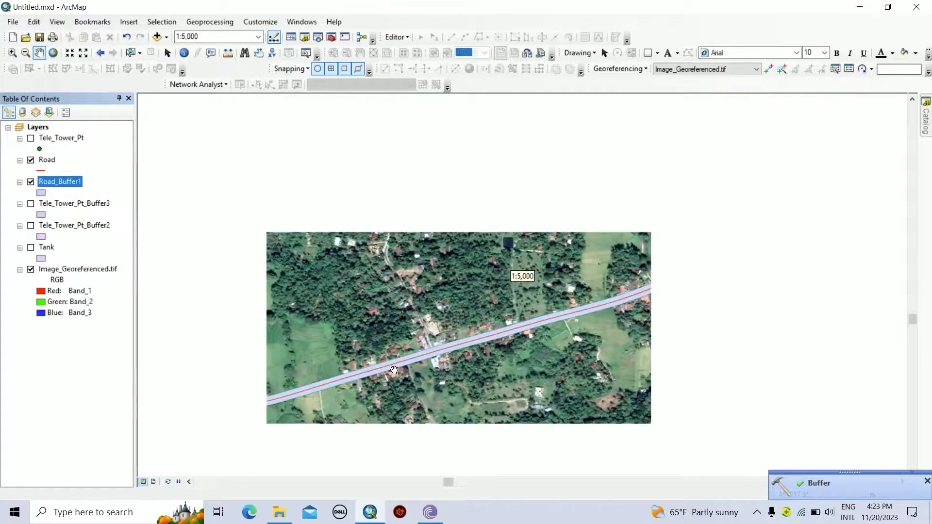
{"action": "scroll", "coordinate": [213, 359], "scroll_direction": "down", "scroll_amount": 2}
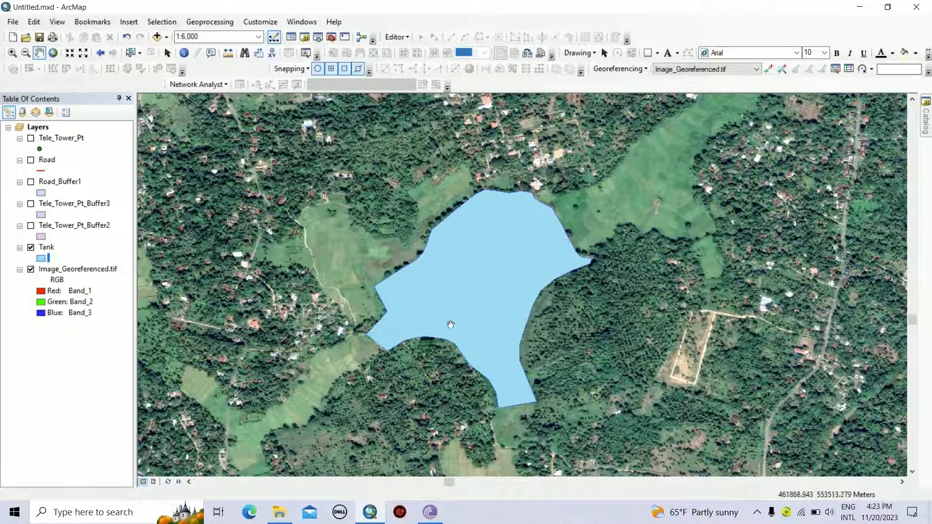
{"action": "left_click", "coordinate": [30, 248]}
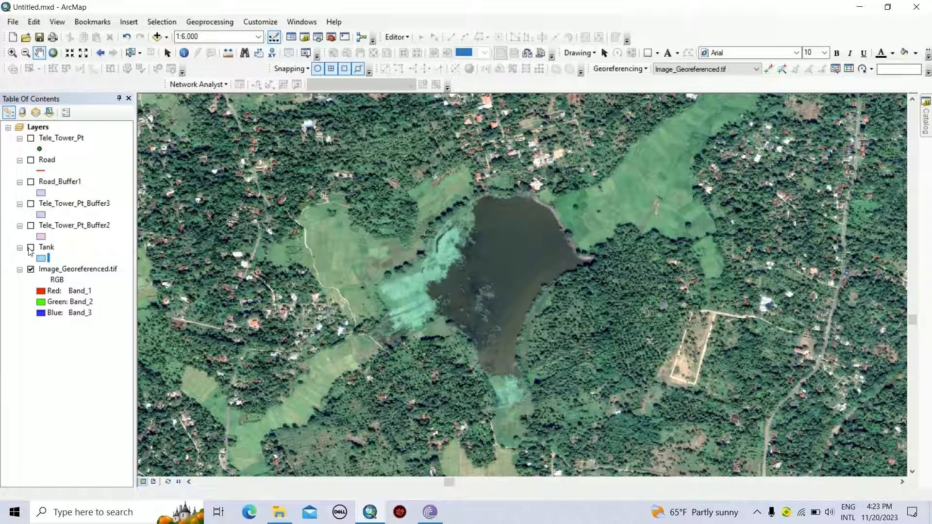
{"action": "left_click", "coordinate": [30, 248]}
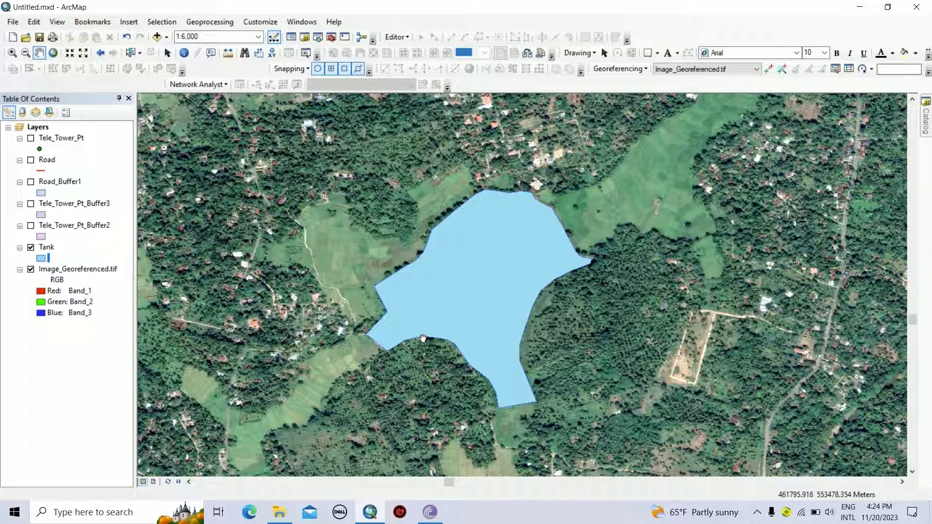
- Buffer the Tank polygon layer by 10 meters with side type FULL, and move the new buffer layer below Tank in the layer order
{"action": "left_click", "coordinate": [203, 23]}
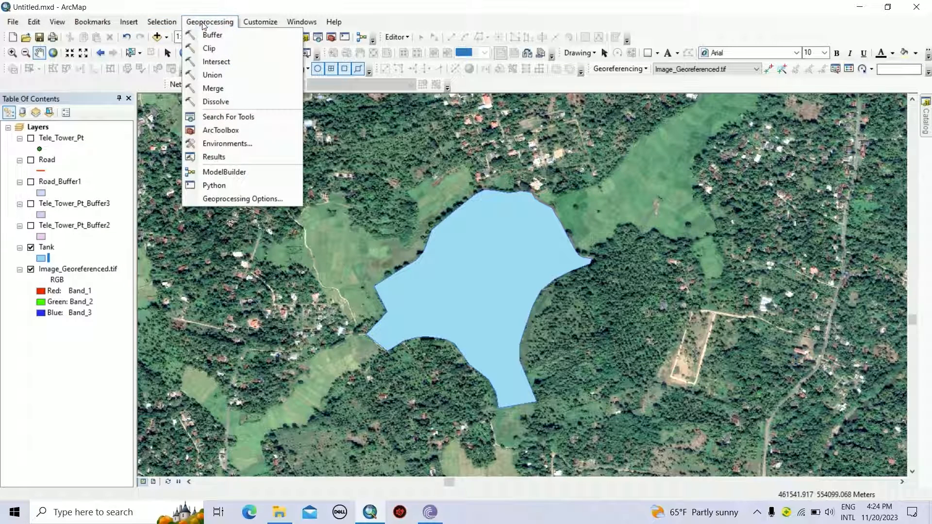
{"action": "left_click", "coordinate": [211, 35]}
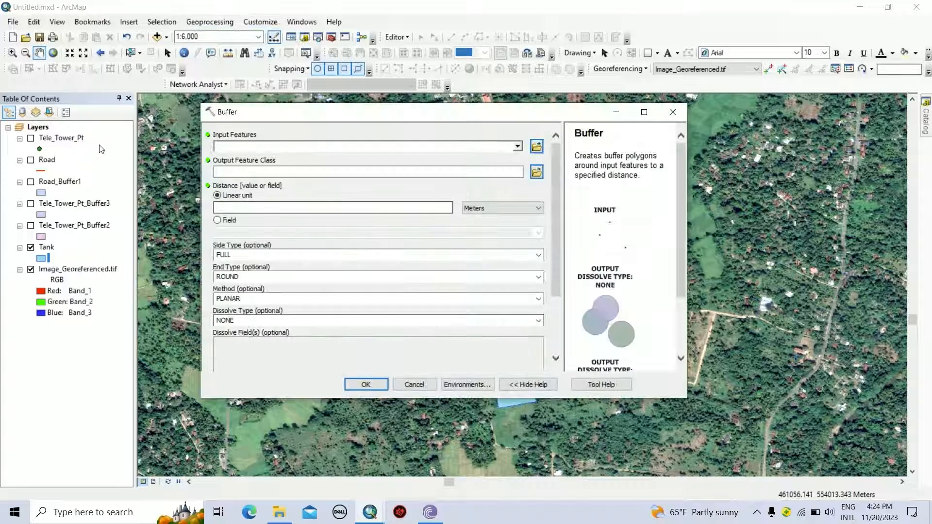
{"action": "left_click_drag", "start_coordinate": [50, 252], "coordinate": [228, 148]}
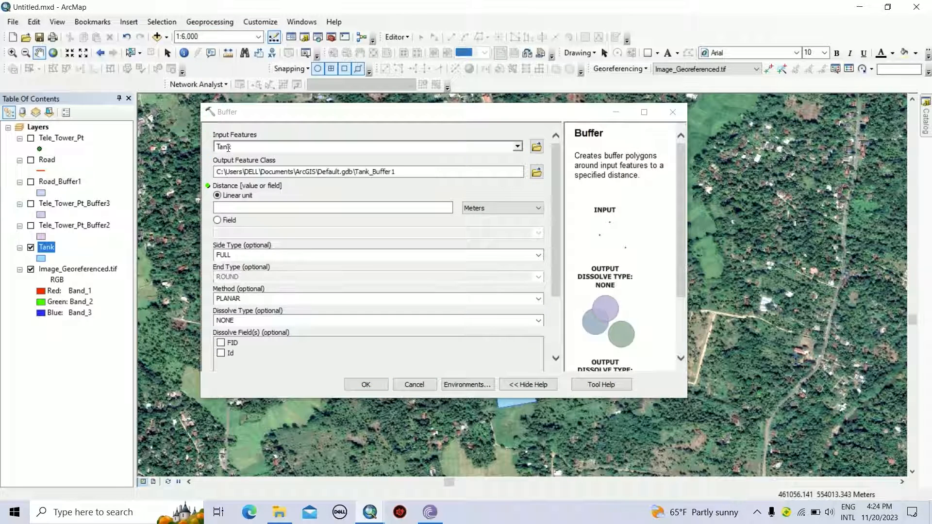
{"action": "left_click", "coordinate": [436, 209]}
{"action": "type", "text": "10"}
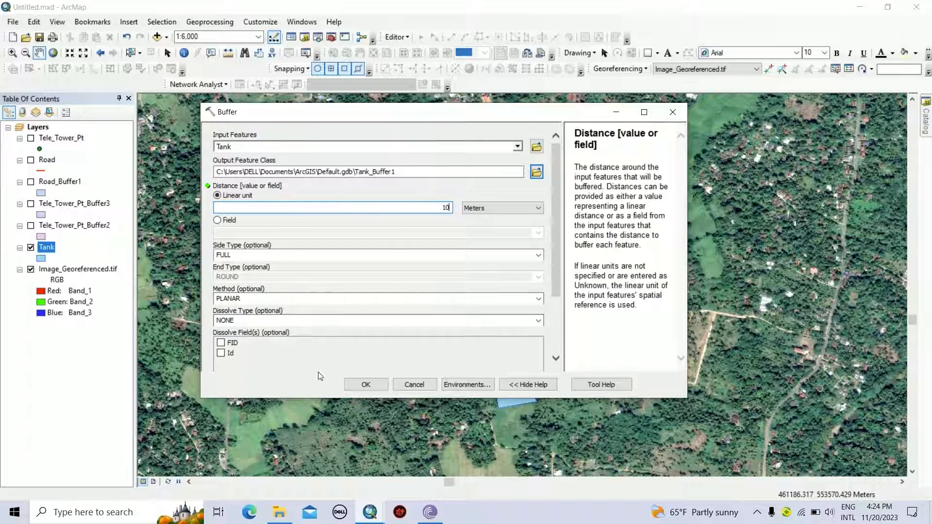
{"action": "left_click", "coordinate": [365, 384]}
{"action": "left_click", "coordinate": [67, 184]}
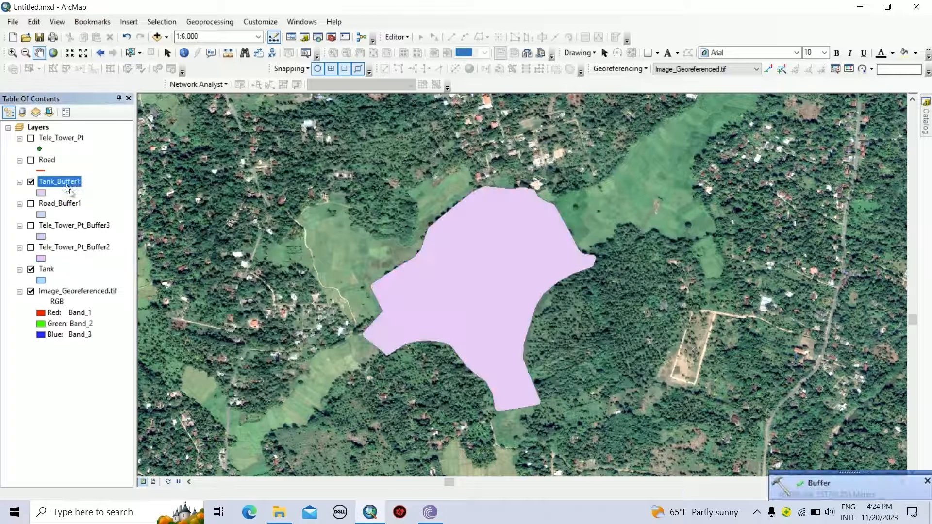
{"action": "left_click_drag", "start_coordinate": [63, 186], "coordinate": [59, 280]}
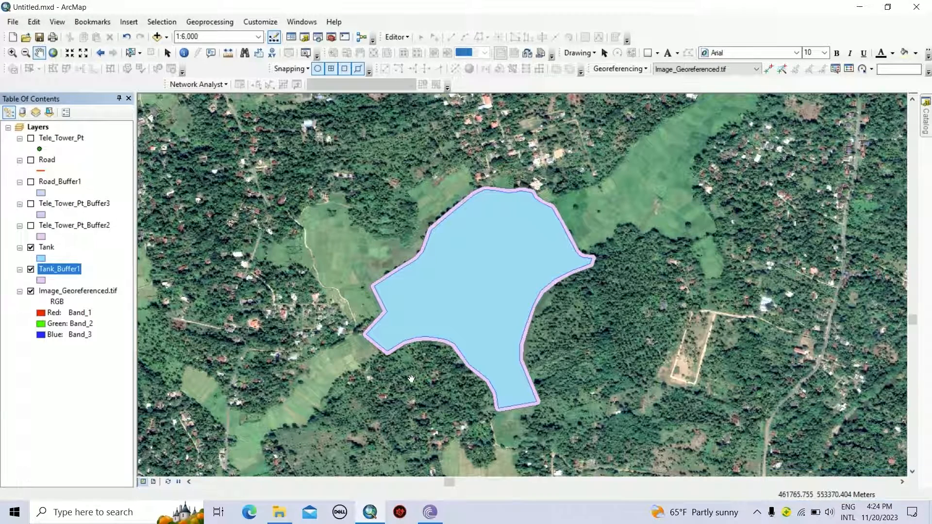